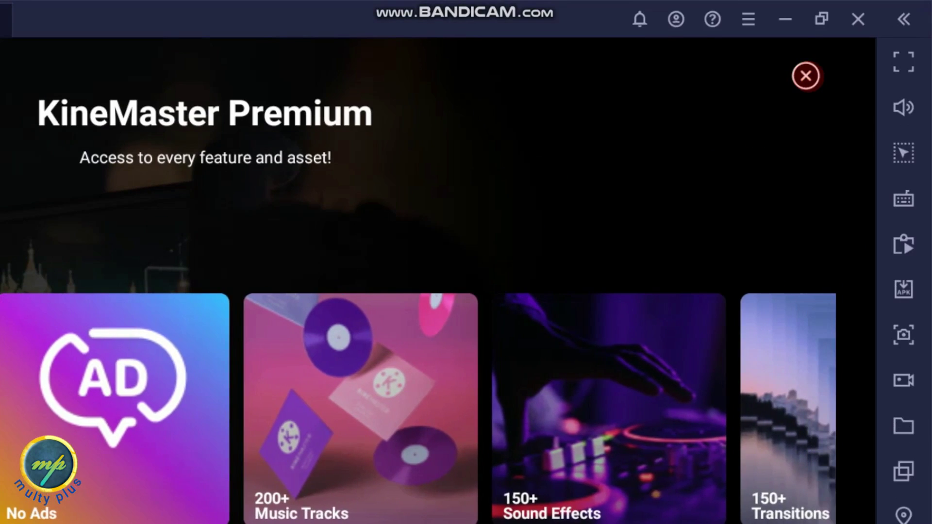
# Step: Dismiss the KineMaster Premium offer and create a new project with the 16:9 aspect ratio
pyautogui.click(805, 76)
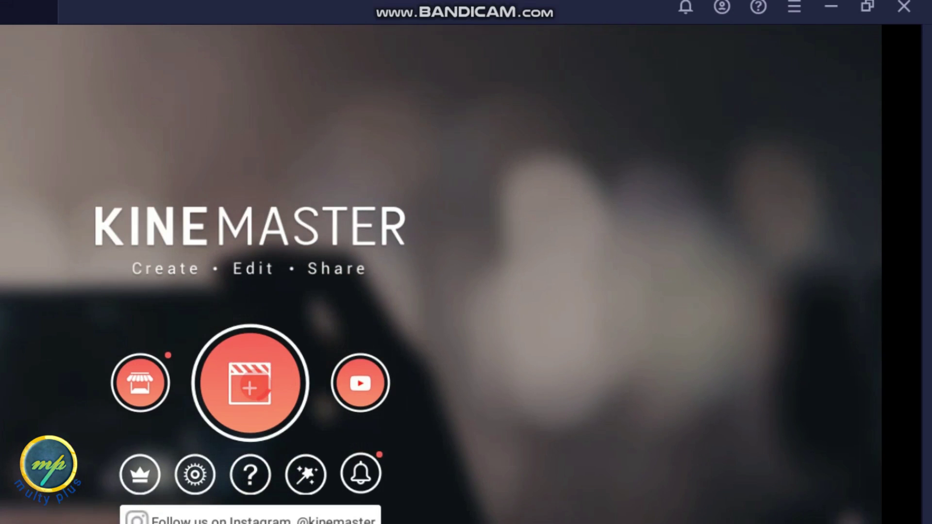
pyautogui.click(250, 387)
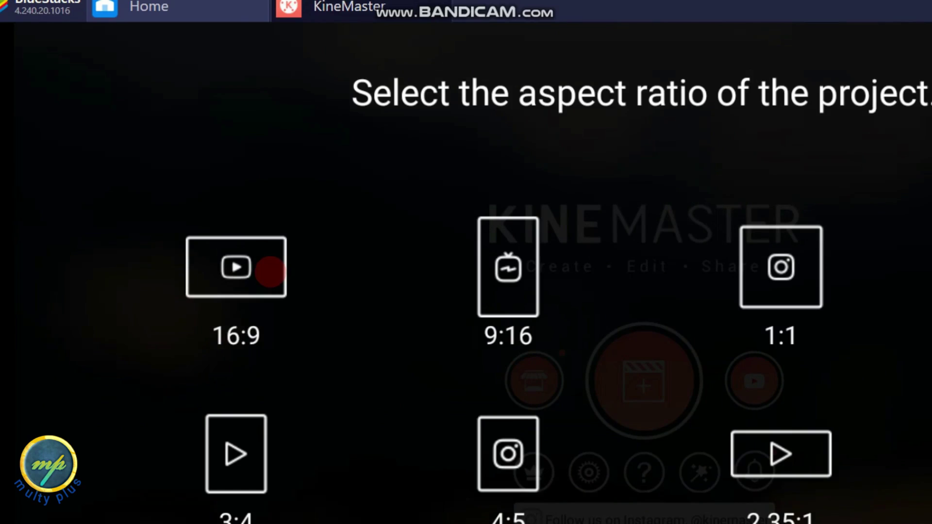
pyautogui.click(270, 272)
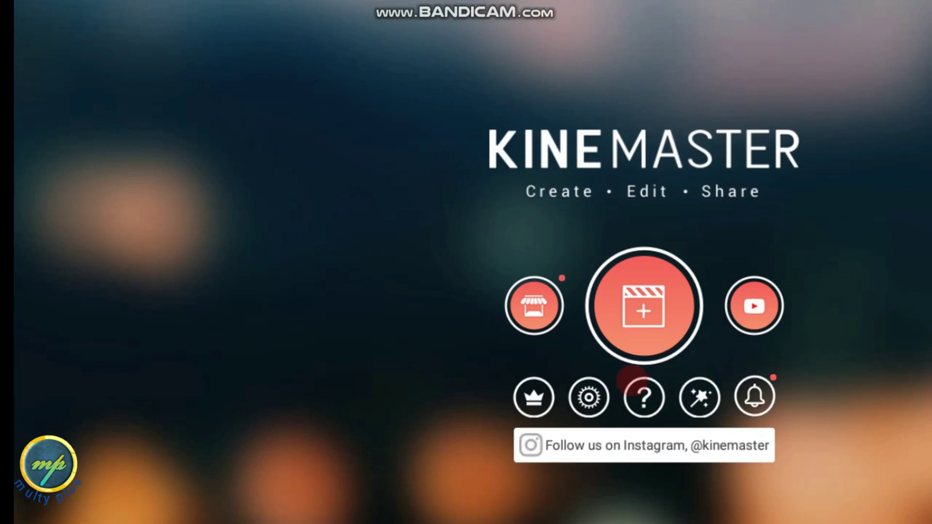
pyautogui.click(630, 393)
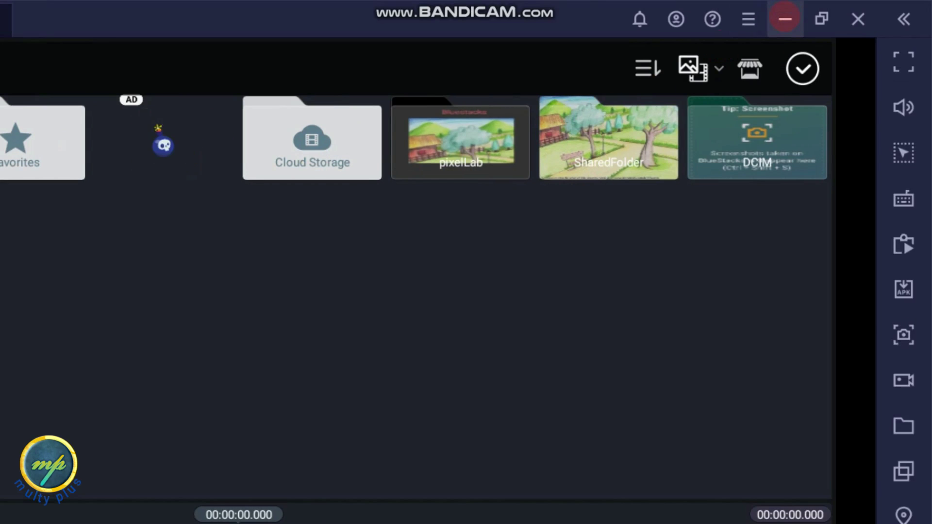
# Step: Minimize the BlueStacks window and open This PC from its desktop shortcut
pyautogui.click(784, 18)
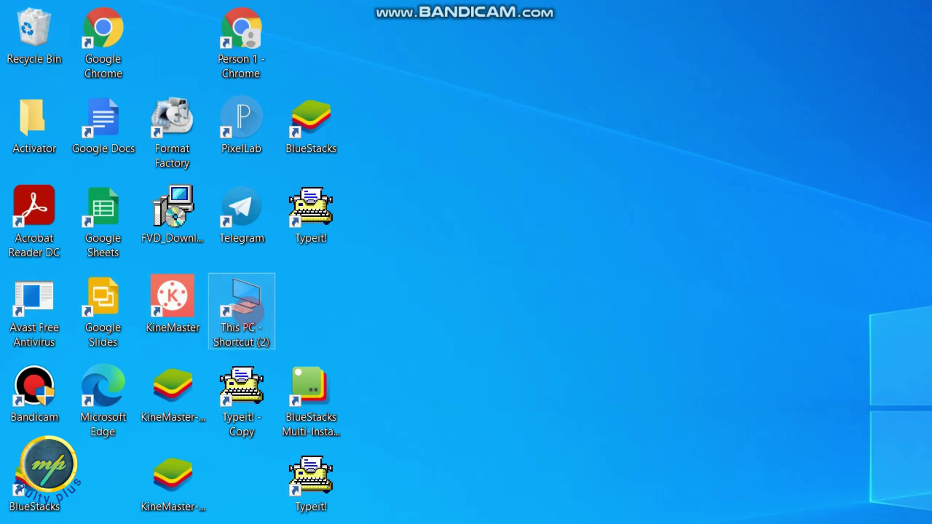
pyautogui.rightClick(250, 311)
pyautogui.click(279, 324)
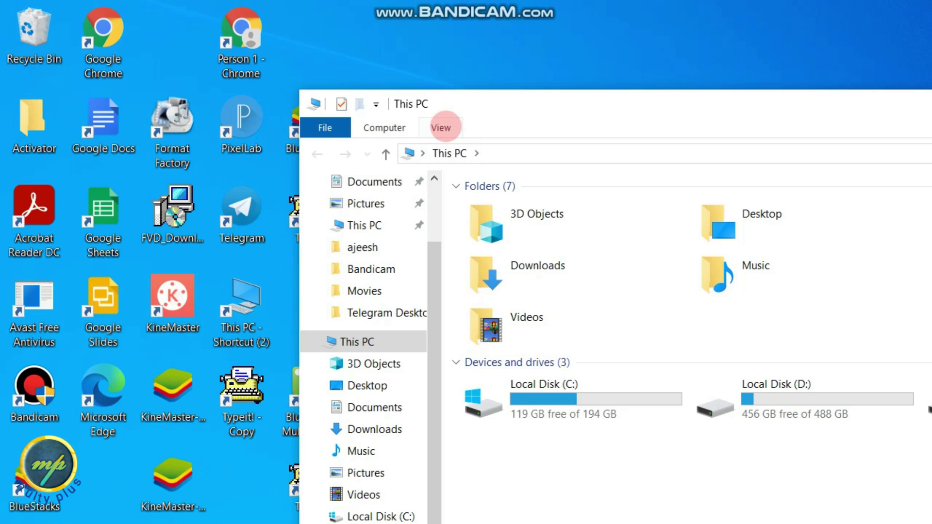
# Step: Toggle File Explorer's display of hidden items off and back on so that hidden folders are shown
pyautogui.click(445, 127)
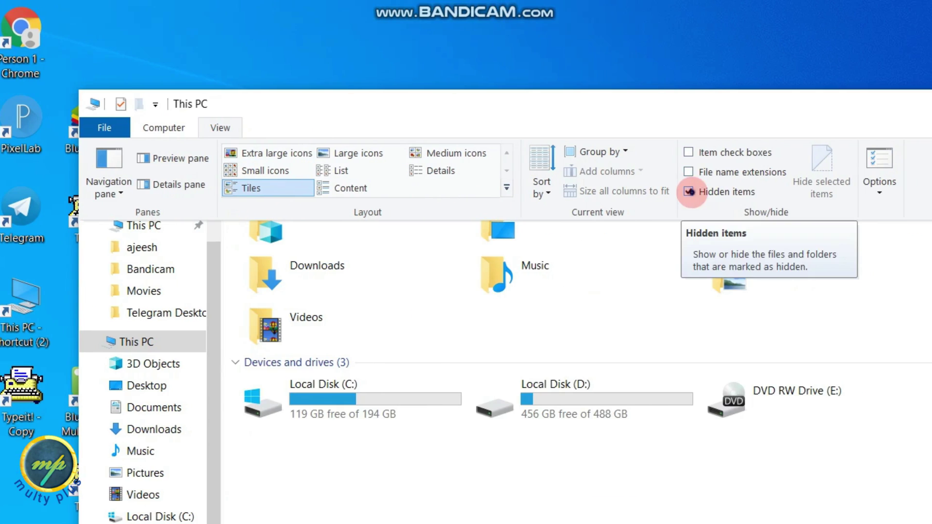
pyautogui.click(690, 191)
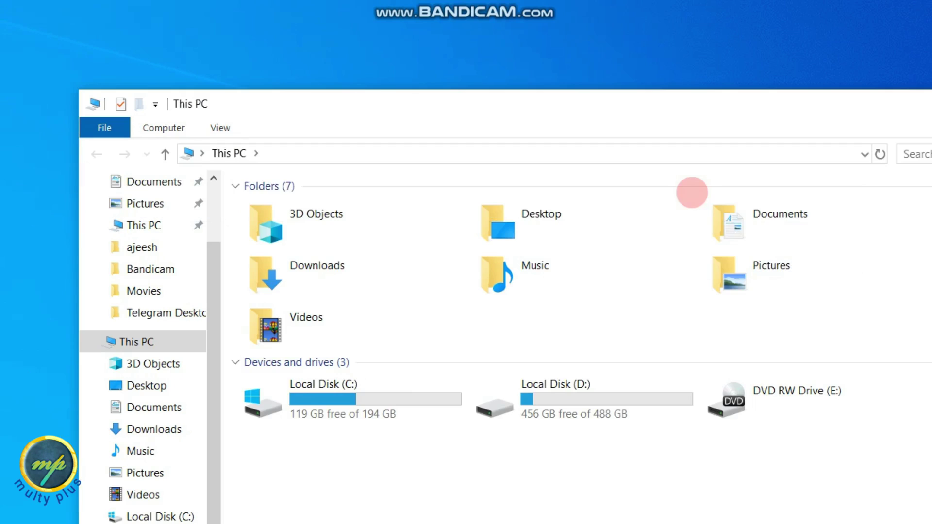
pyautogui.click(232, 128)
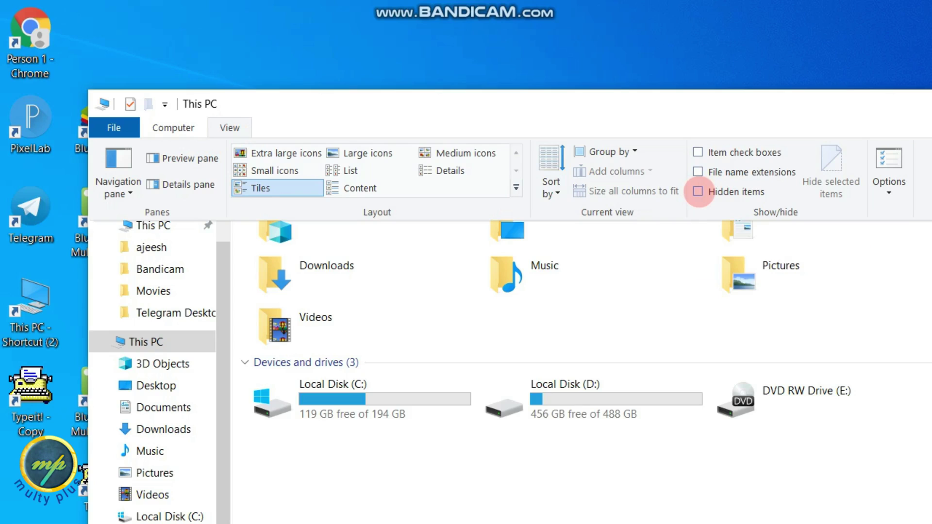
pyautogui.click(698, 192)
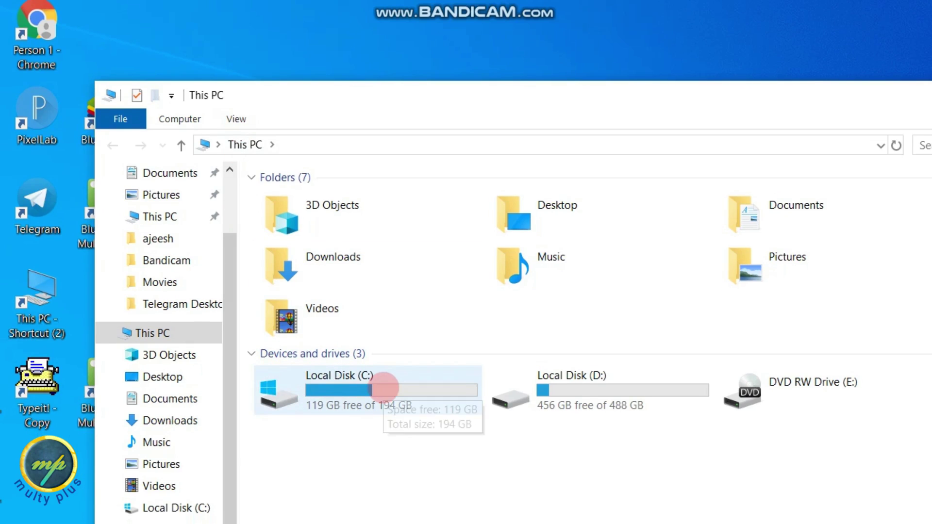
# Step: Open the folder ProgramData\BlueStacks\Engine\UserData\SharedFolder on Local Disk (C:)
pyautogui.click(383, 387)
pyautogui.doubleClick(383, 387)
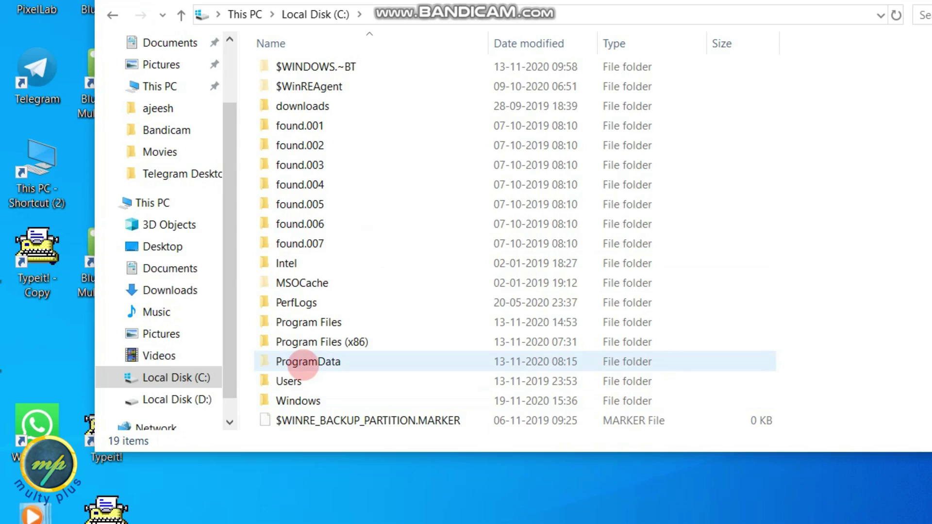
pyautogui.doubleClick(303, 363)
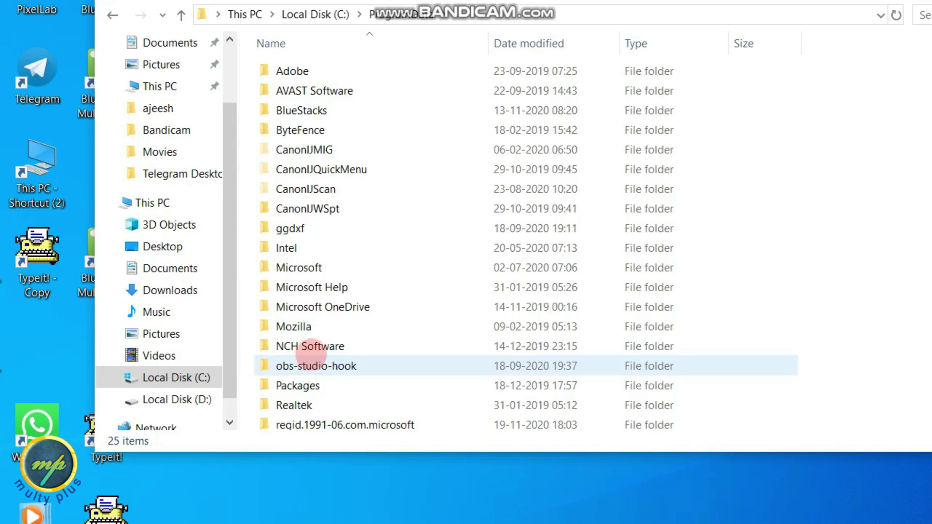
pyautogui.doubleClick(289, 128)
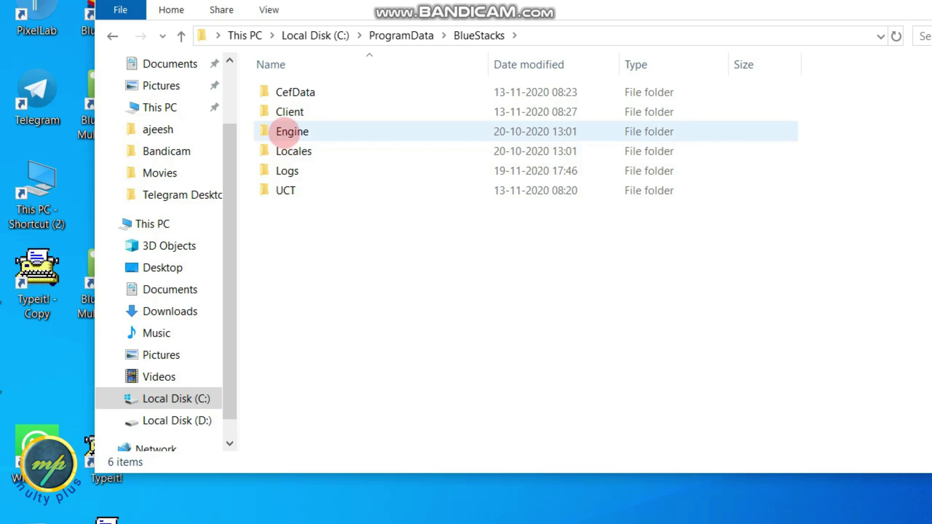
pyautogui.doubleClick(287, 132)
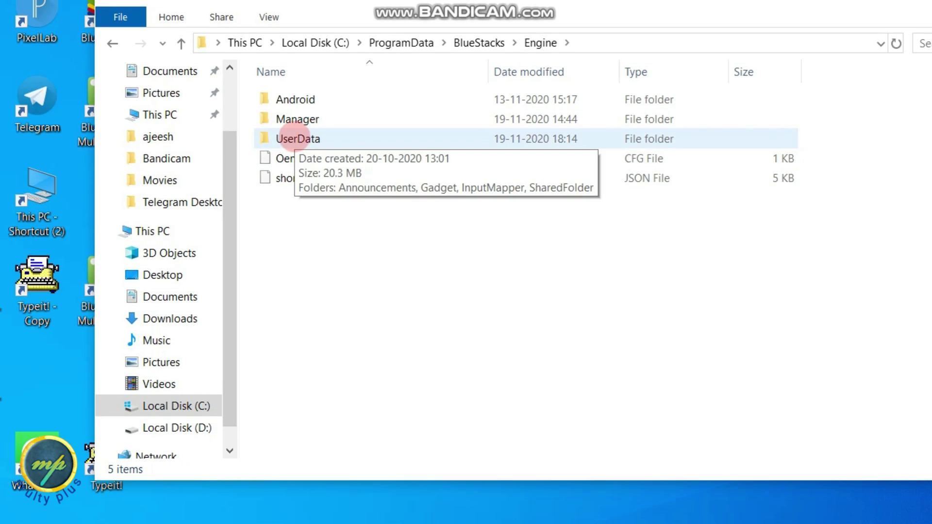
pyautogui.doubleClick(293, 137)
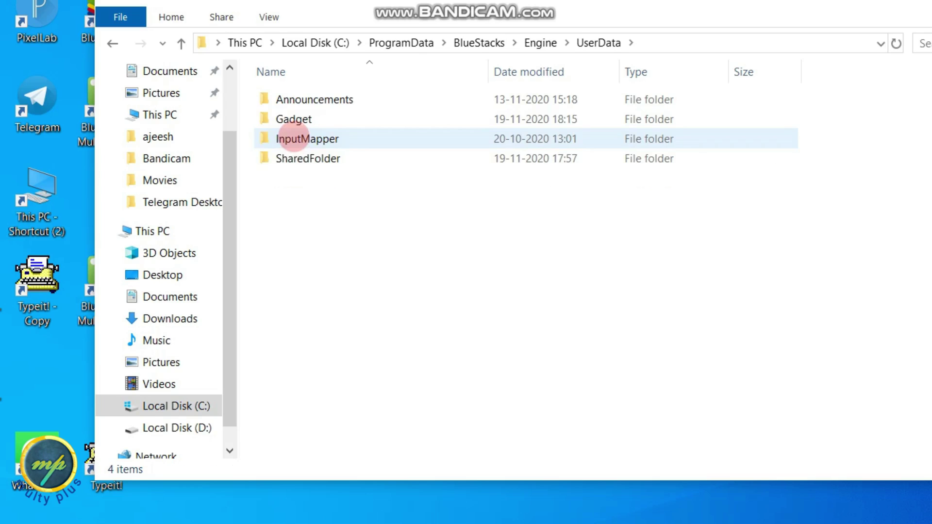
pyautogui.doubleClick(283, 161)
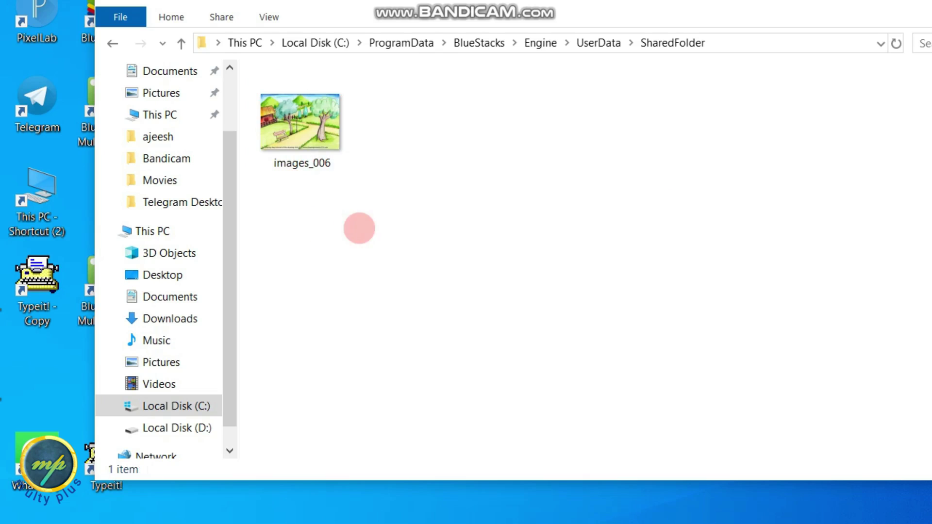
# Step: Move the SharedFolder window aside and copy the Multy Plus 2 image from the desktop into SharedFolder
pyautogui.moveTo(375, 114); pyautogui.dragTo(437, 76)
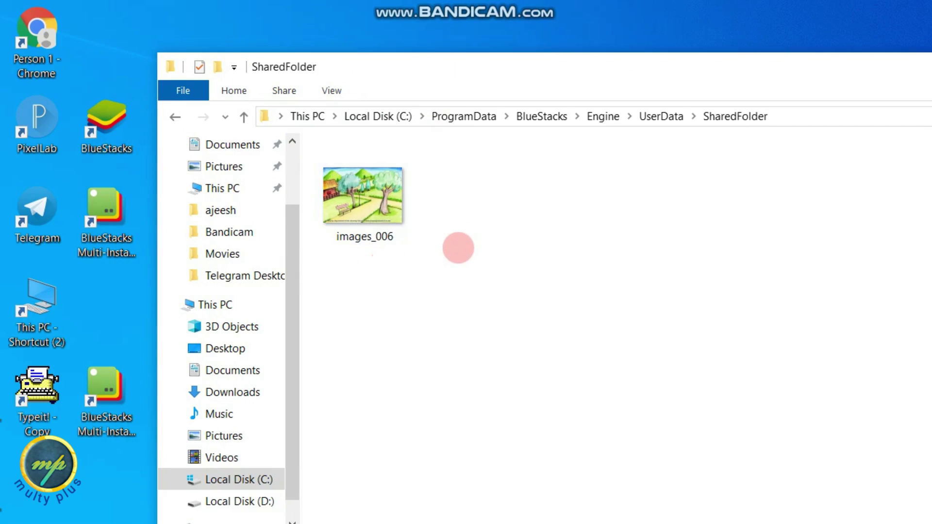
pyautogui.click(377, 213)
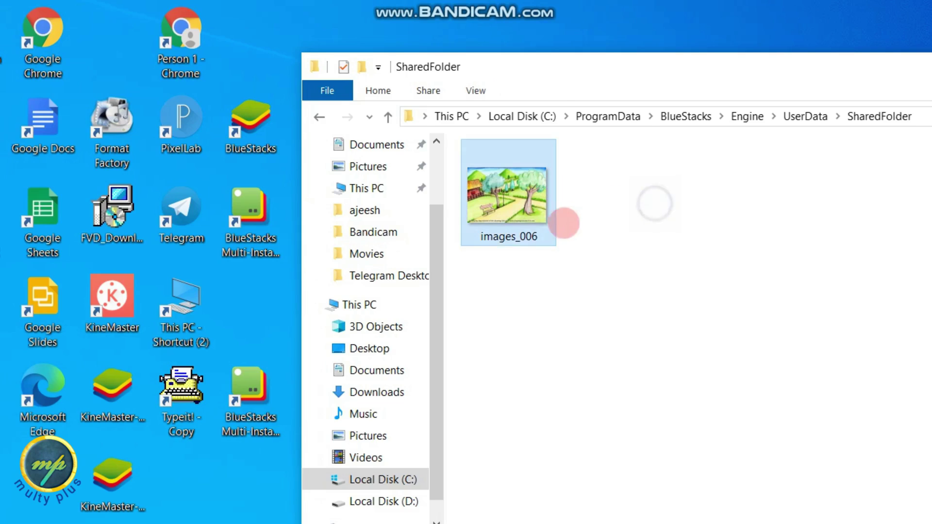
pyautogui.click(548, 221)
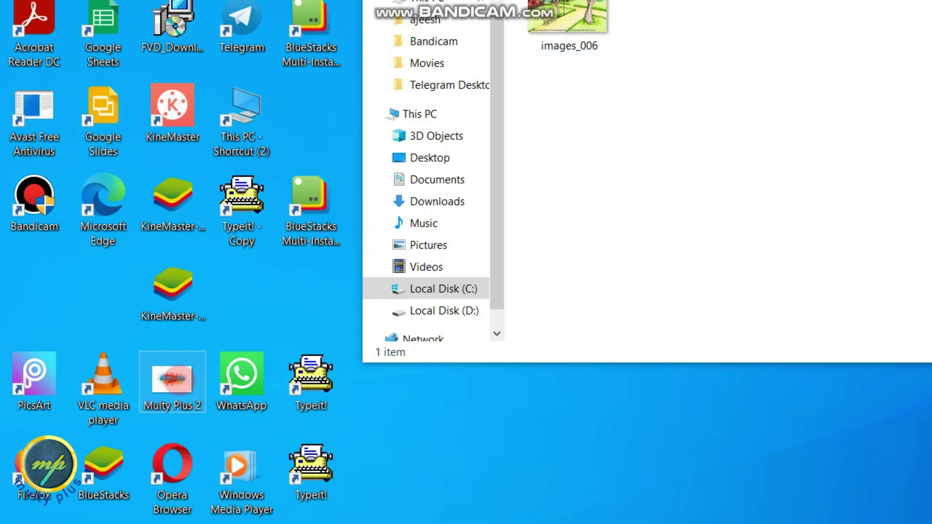
pyautogui.rightClick(179, 383)
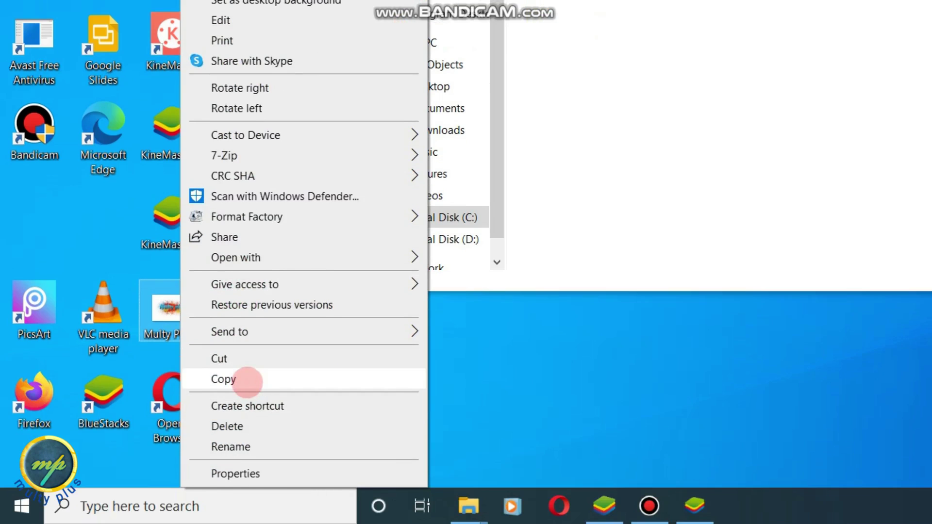
pyautogui.click(246, 379)
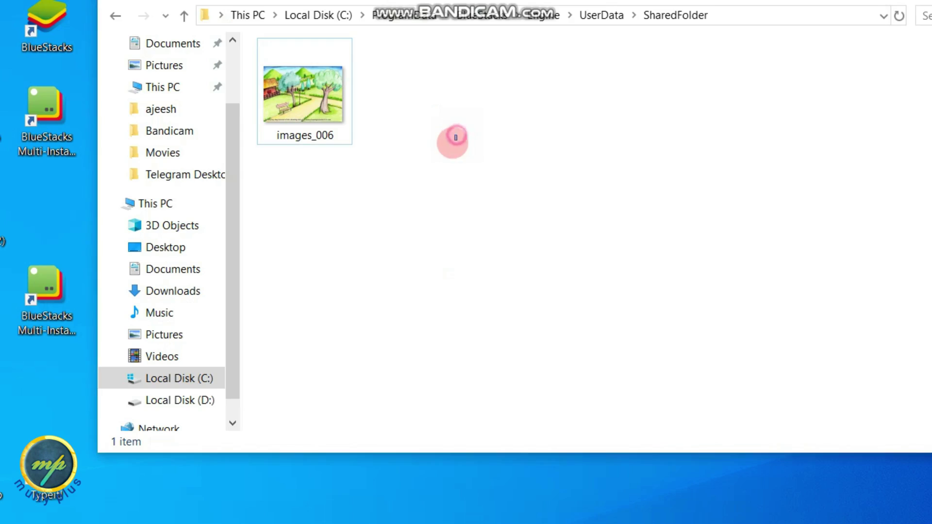
pyautogui.rightClick(453, 142)
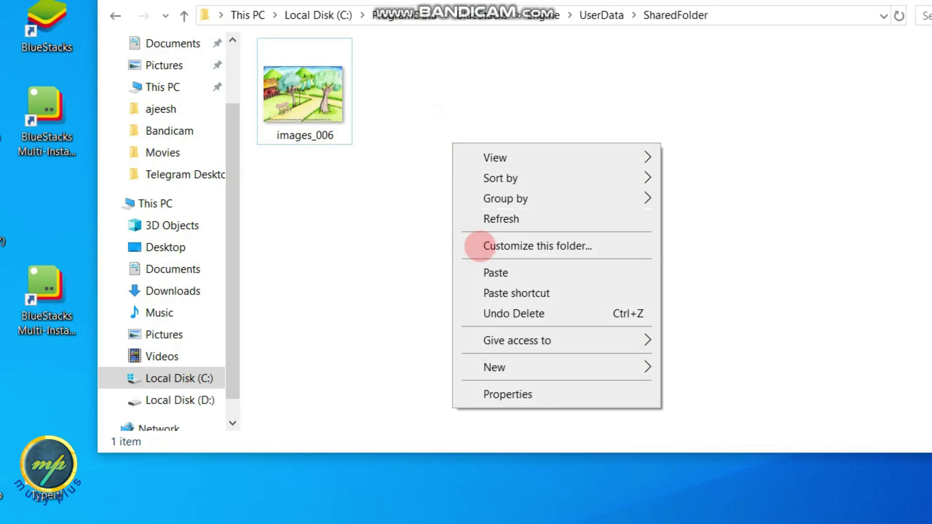
pyautogui.click(496, 273)
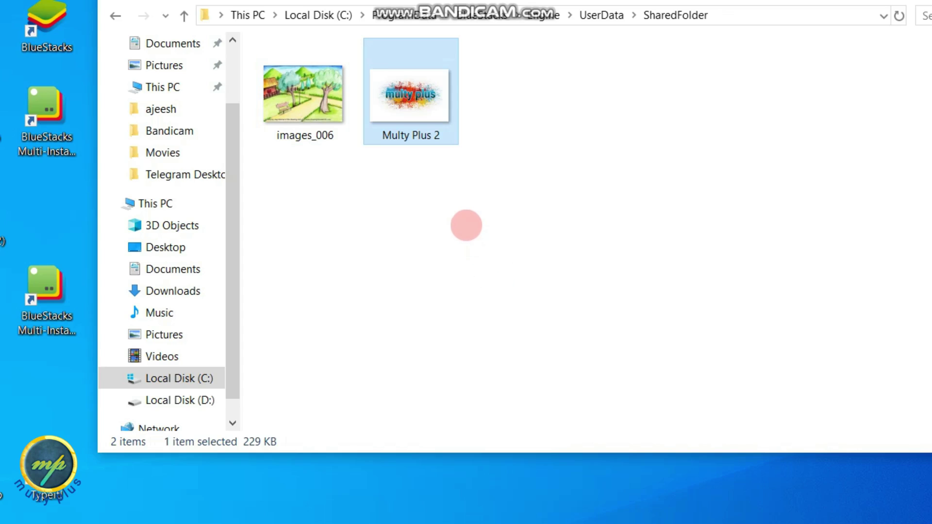
pyautogui.click(465, 216)
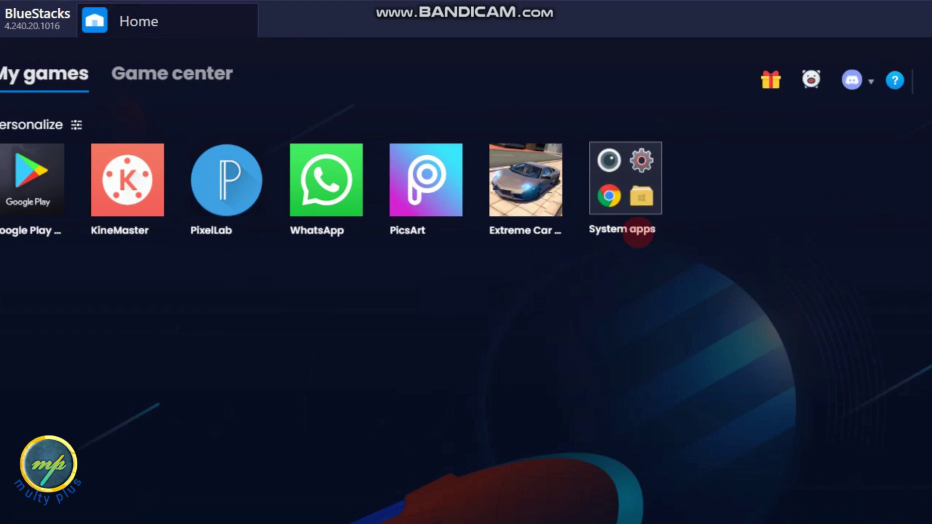
# Step: Switch to BlueStacks, open Media Manager from the system apps, and look through the recently added files
pyautogui.click(636, 229)
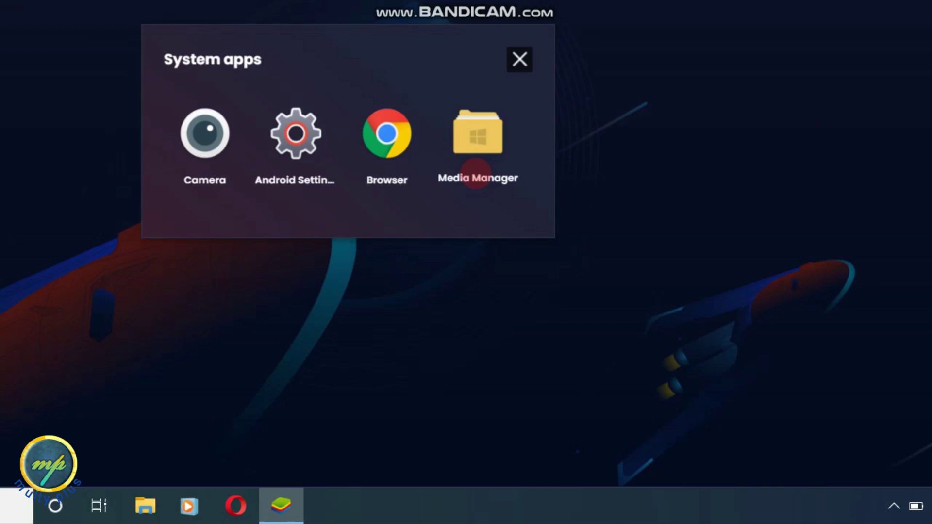
pyautogui.click(476, 174)
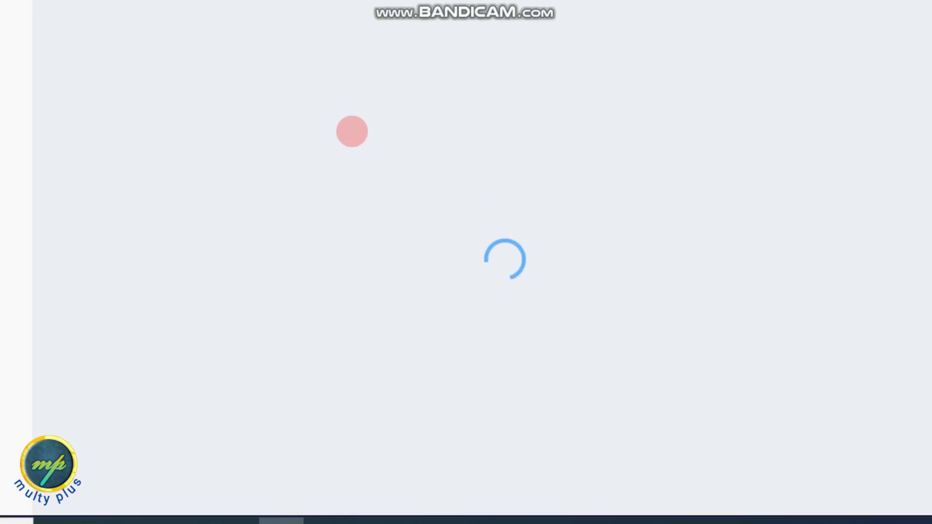
pyautogui.scroll(-5, 689, 189)
pyautogui.scroll(-5, 689, 189)
pyautogui.scroll(5, 699, 270)
pyautogui.scroll(5, 699, 270)
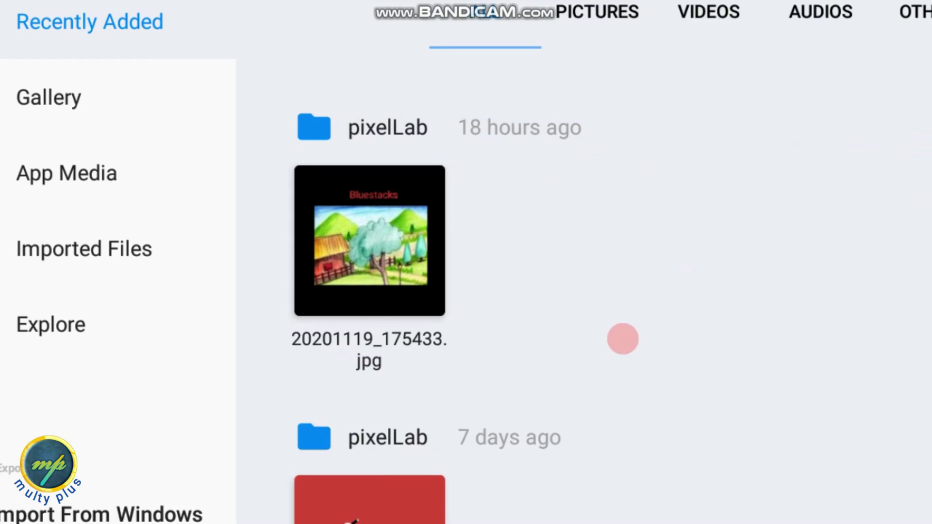
pyautogui.scroll(-5, 622, 337)
pyautogui.scroll(-5, 416, 301)
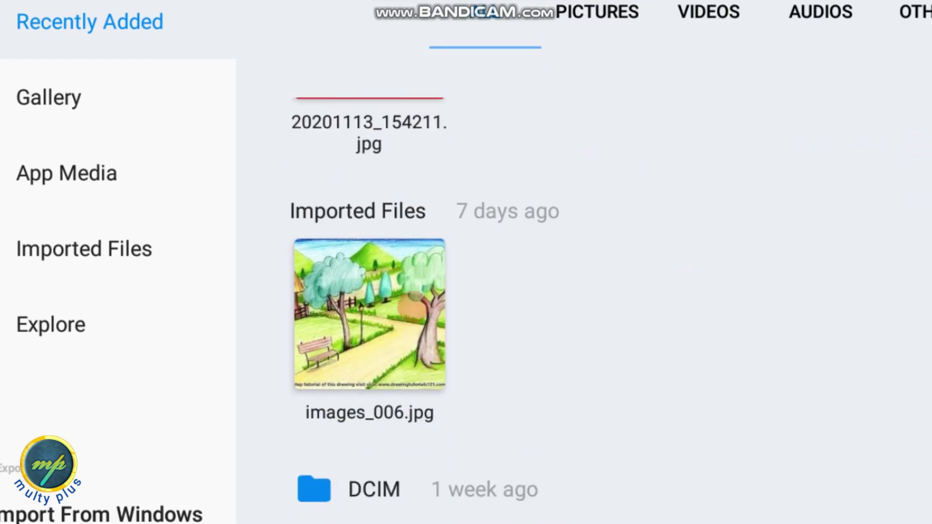
pyautogui.scroll(10, 413, 308)
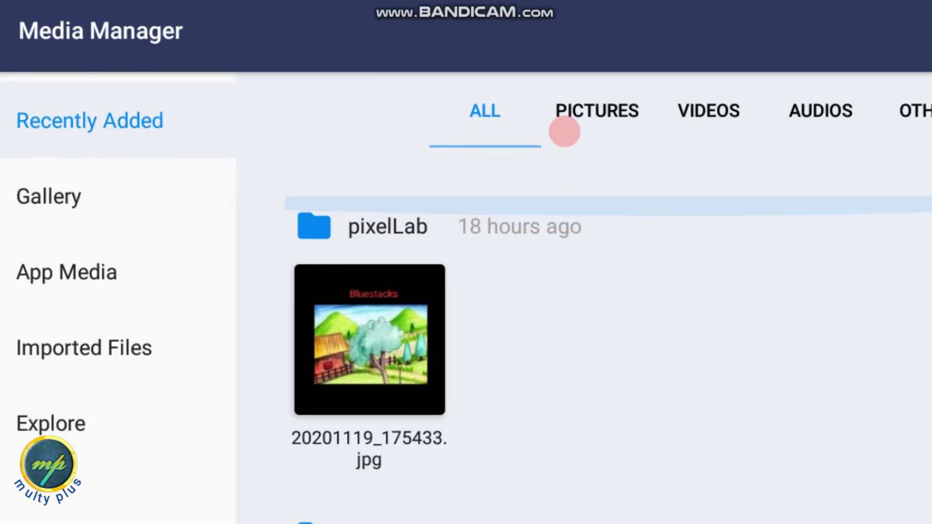
# Step: Check the pictures, videos, audios and others categories of the recently added media
pyautogui.click(597, 107)
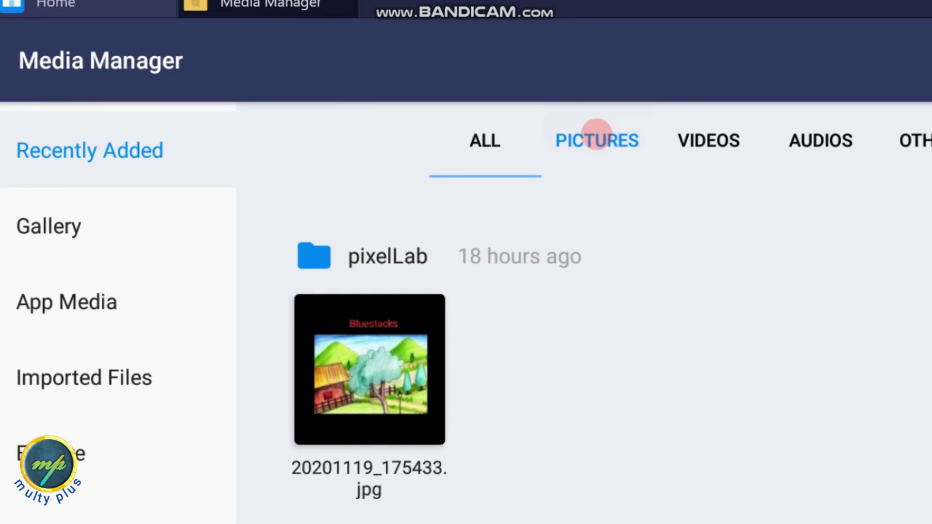
pyautogui.click(699, 141)
pyautogui.click(787, 141)
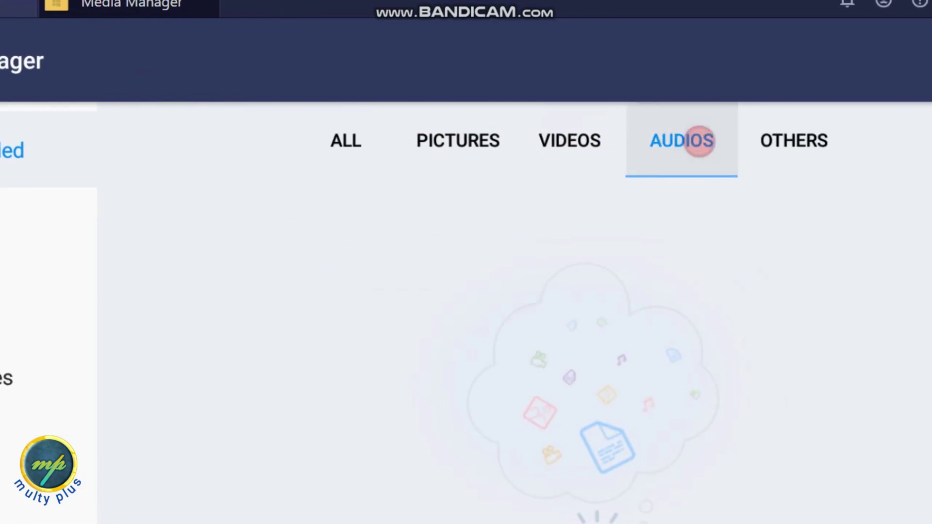
pyautogui.click(898, 139)
pyautogui.click(3, 58)
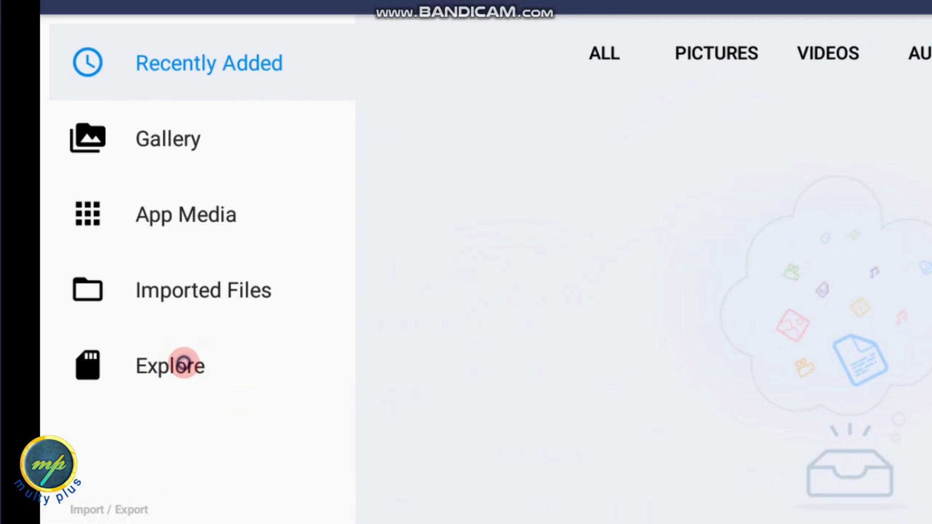
# Step: Explore the emulator's storage folders, look inside the DCIM folder, and return to the folder overview
pyautogui.click(184, 364)
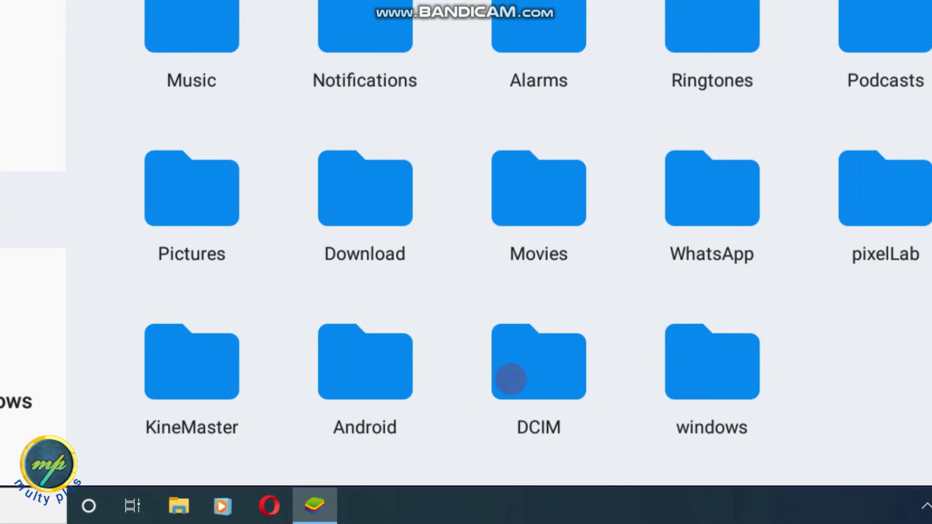
pyautogui.click(511, 378)
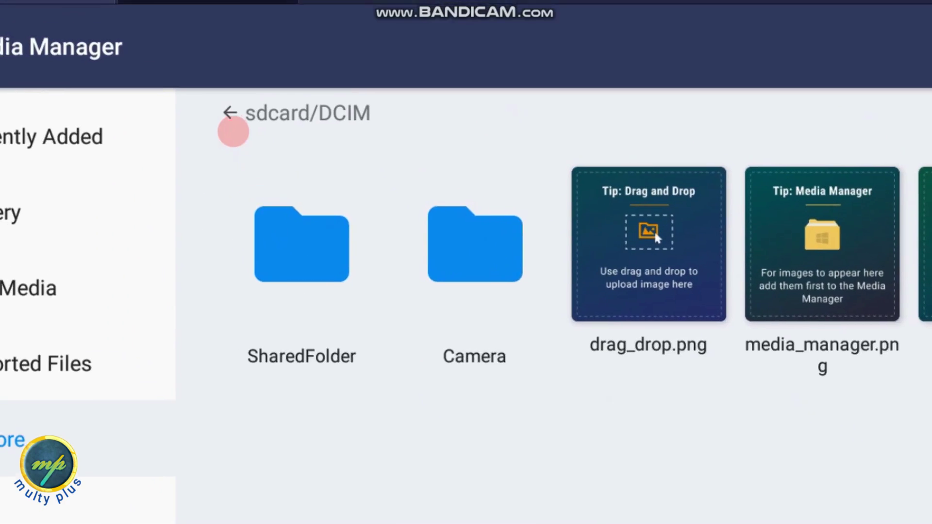
pyautogui.click(229, 113)
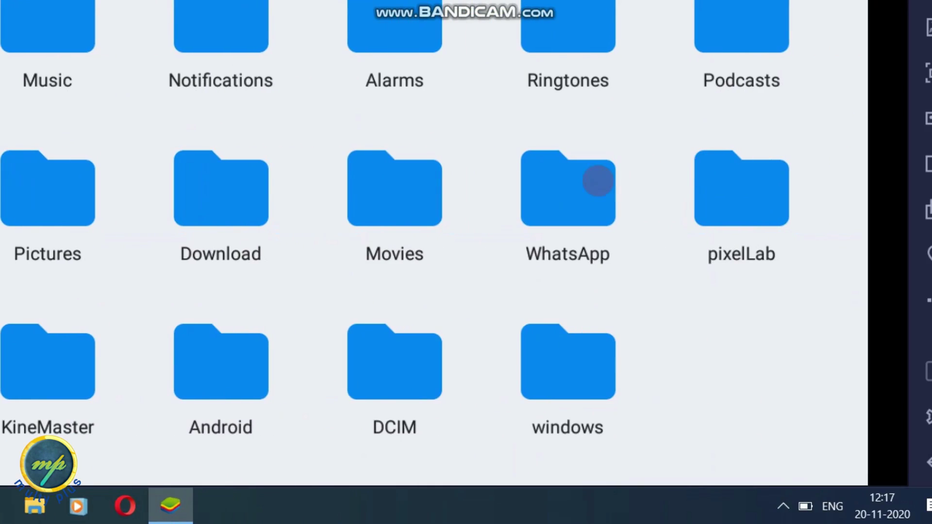
# Step: Look inside the WhatsApp folder and its Media subfolder in Media Manager, and go back up one folder
pyautogui.click(598, 180)
pyautogui.click(62, 20)
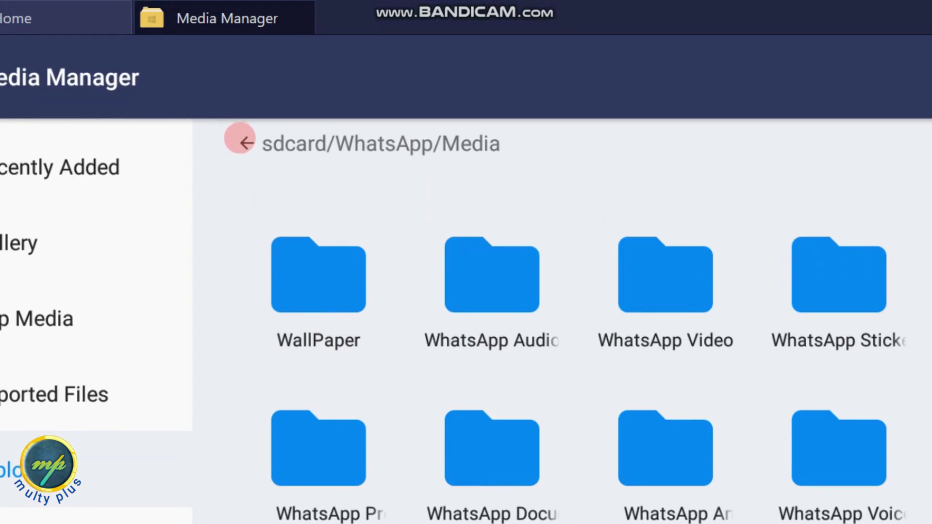
pyautogui.click(241, 139)
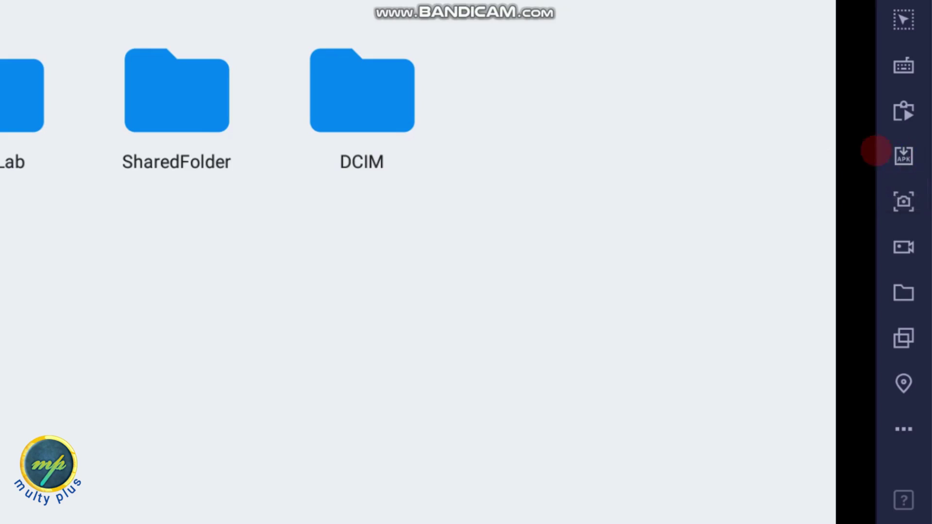
# Step: Start an APK installation, select the KineMaster-Pro-Video-Editor[Dlandroid.com] file from the desktop, and cancel the file selection
pyautogui.click(904, 154)
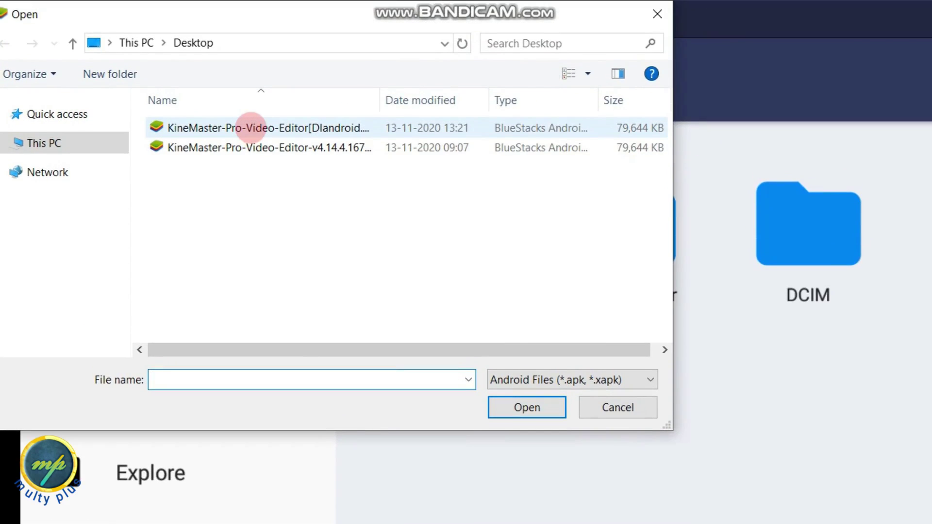
pyautogui.click(250, 128)
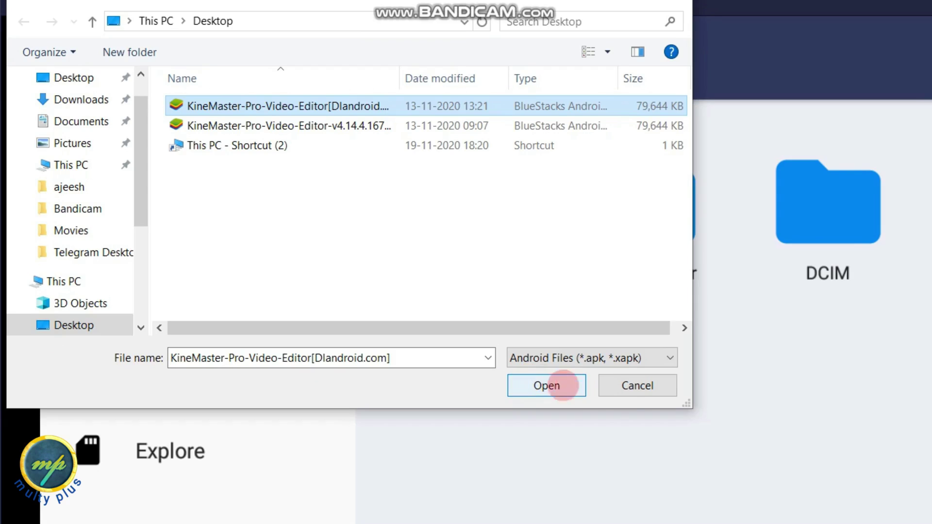
pyautogui.click(626, 390)
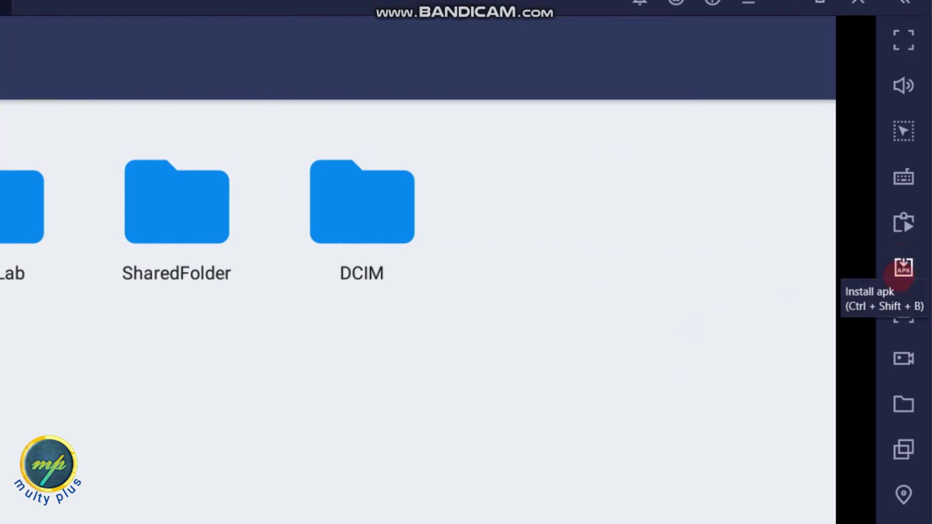
pyautogui.click(903, 264)
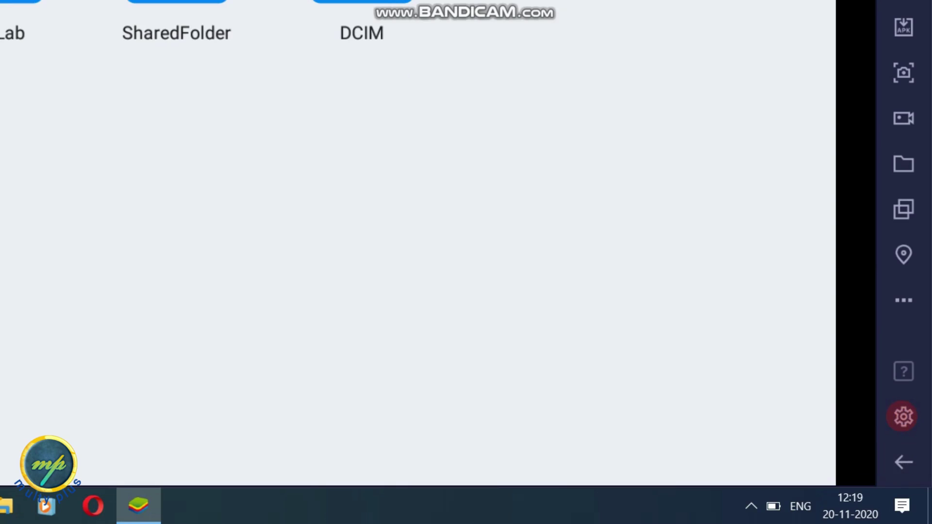
# Step: Open the BlueStacks settings, check for updates in the About section, and close the settings
pyautogui.click(903, 416)
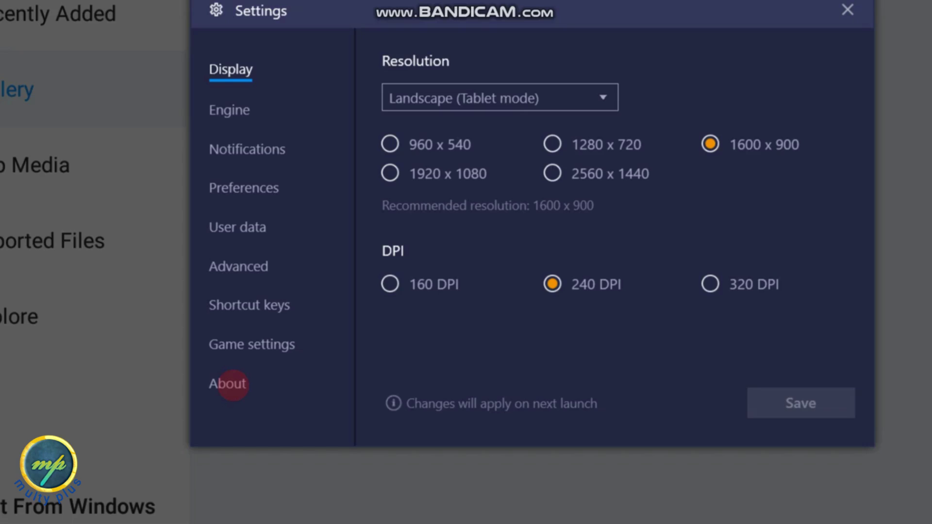
pyautogui.click(232, 385)
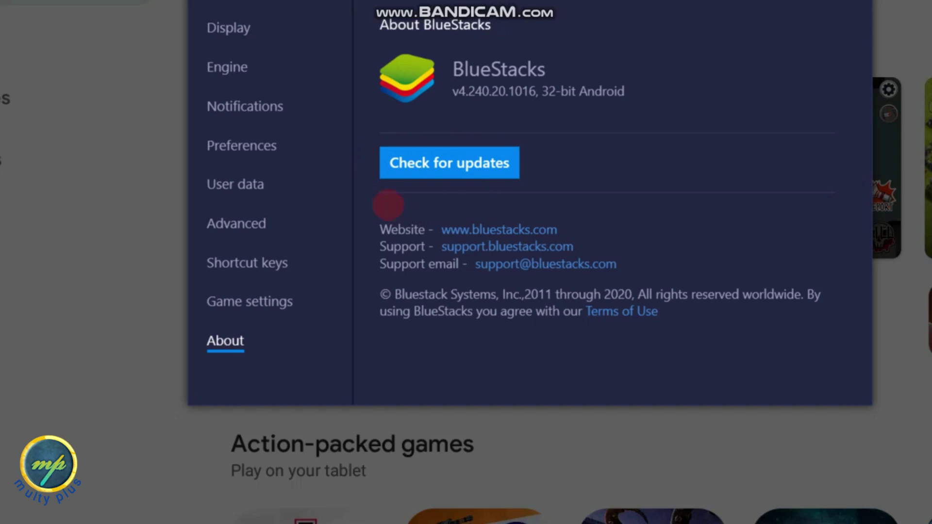
pyautogui.click(447, 163)
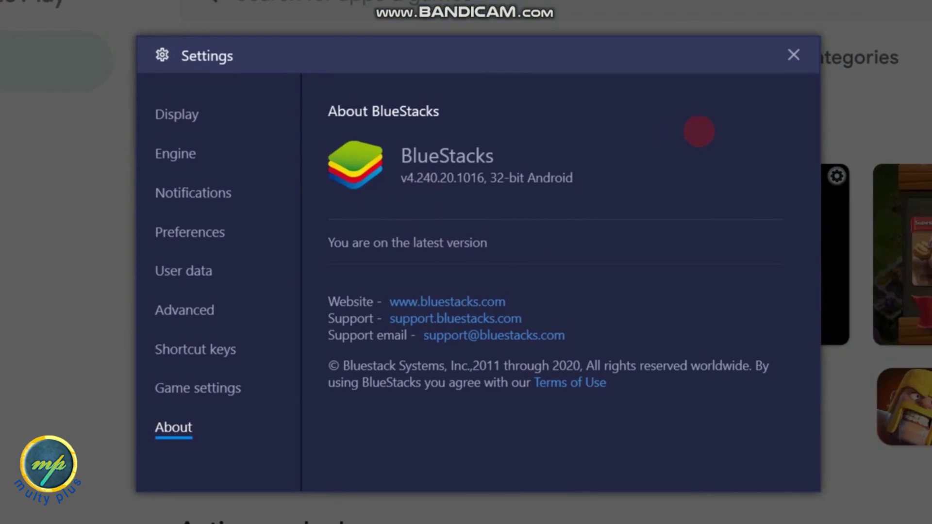
pyautogui.click(865, 14)
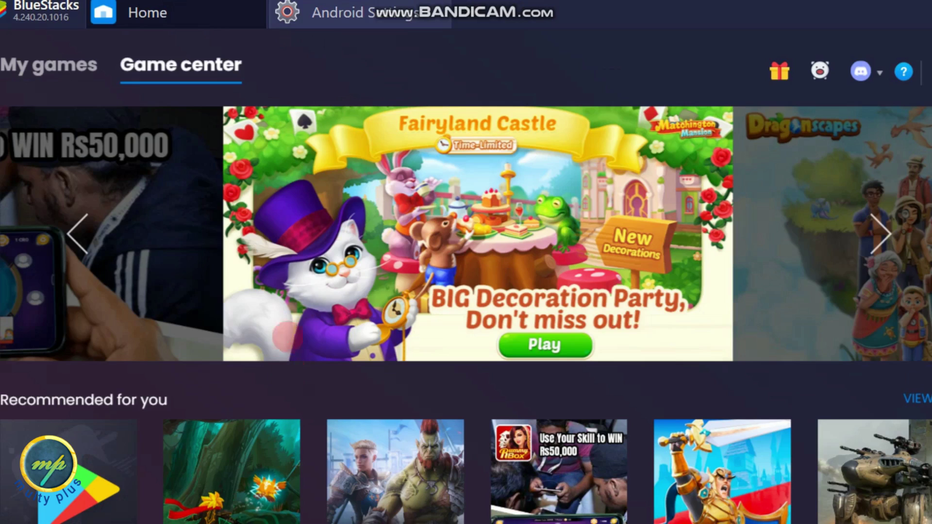
# Step: Show My games, launch Android Settings from the system apps, and view the list of all apps
pyautogui.moveTo(530, 293)
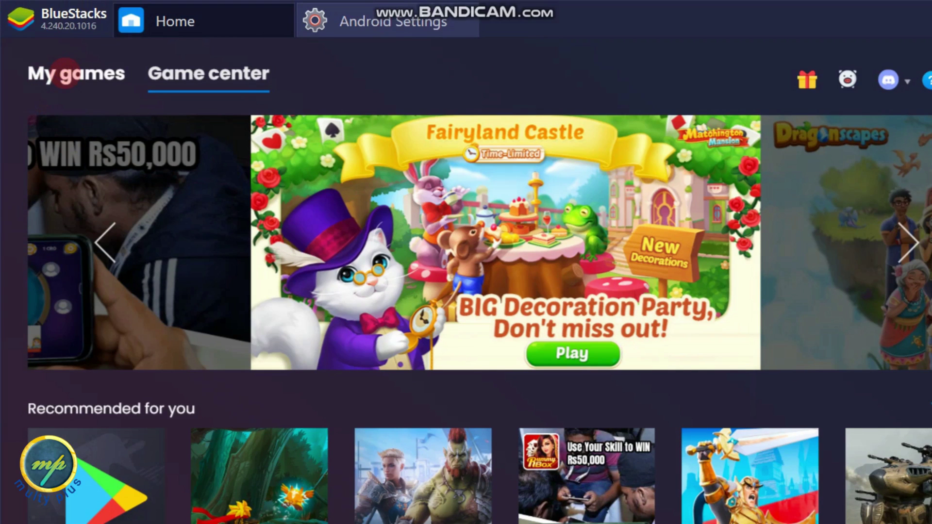
pyautogui.click(66, 73)
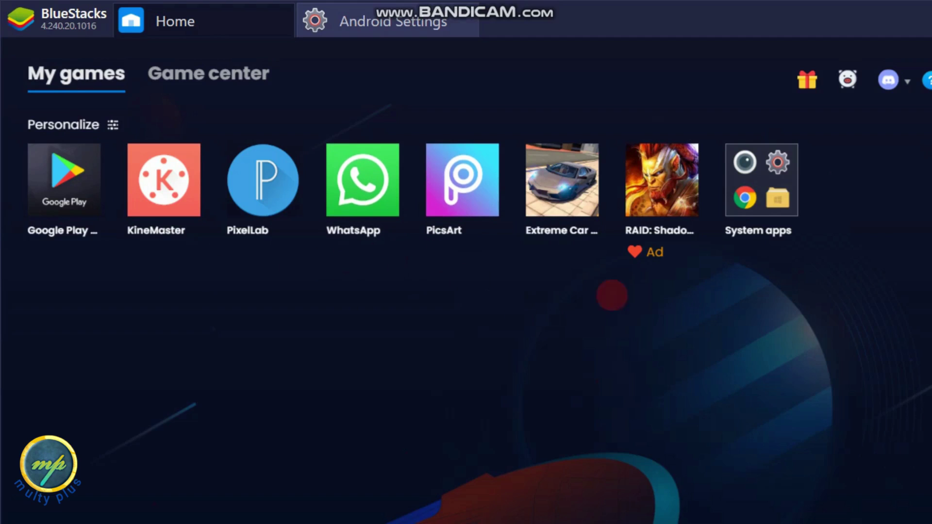
pyautogui.click(699, 219)
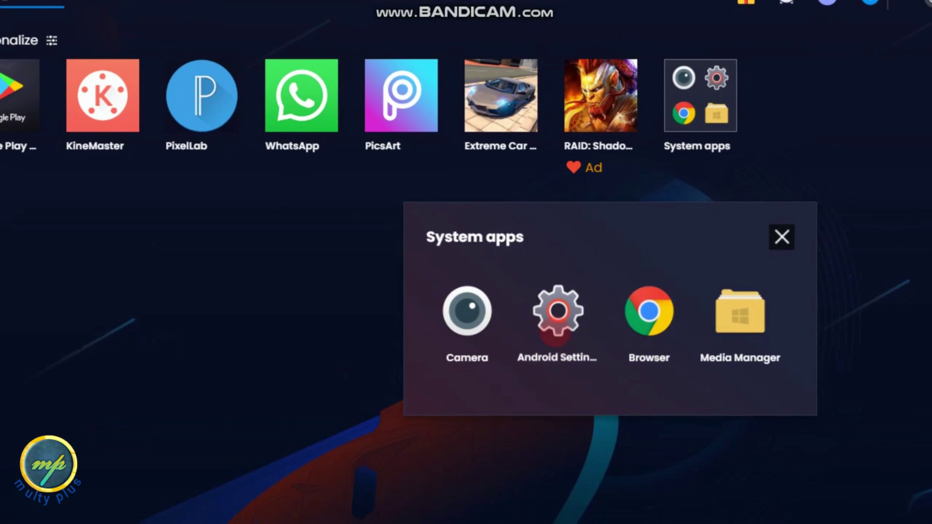
pyautogui.click(556, 313)
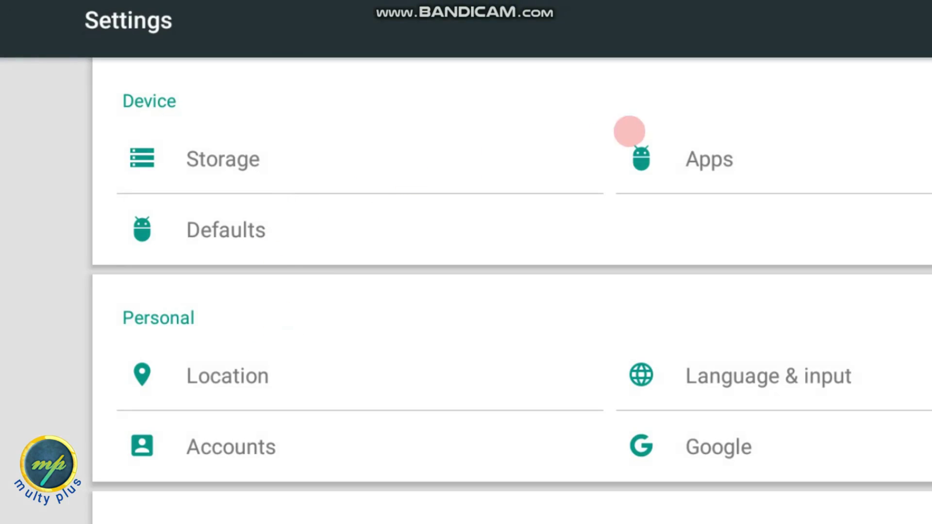
pyautogui.click(699, 161)
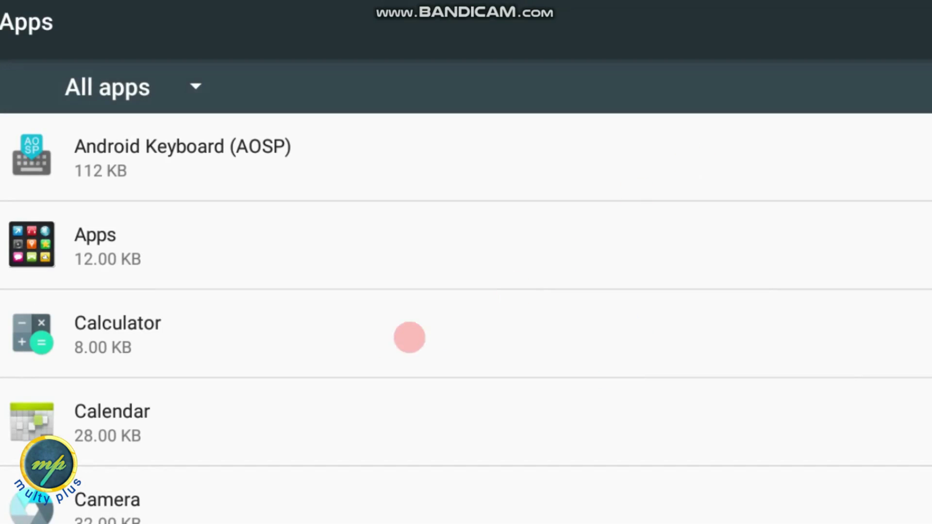
# Step: Look through the installed apps, check KineMaster's app info, and return to the start of the app list
pyautogui.scroll(-1, 340, 350)
pyautogui.scroll(-15, 340, 351)
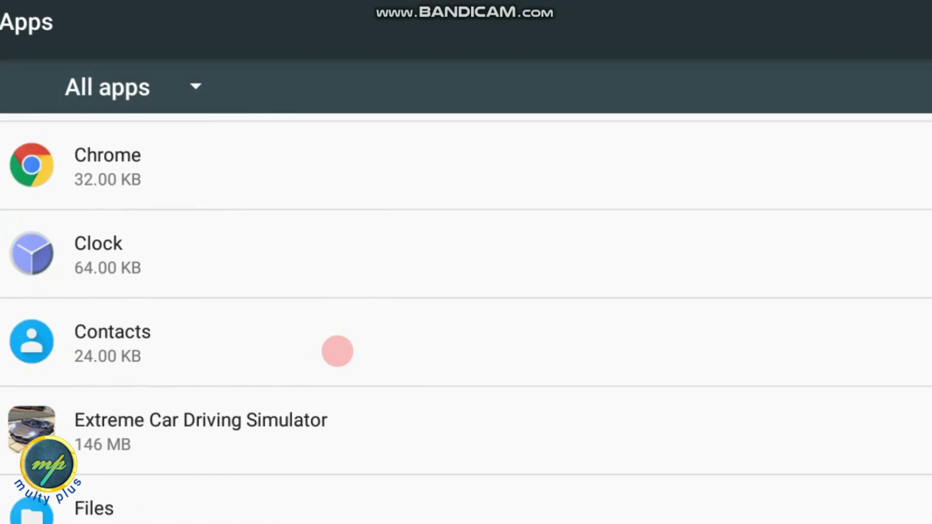
pyautogui.scroll(-10, 338, 351)
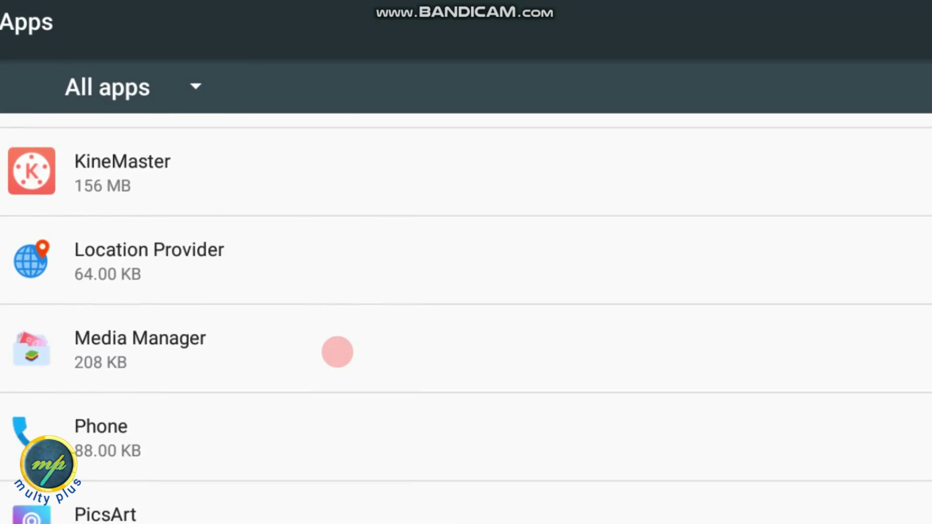
pyautogui.scroll(3, 291, 351)
pyautogui.click(175, 339)
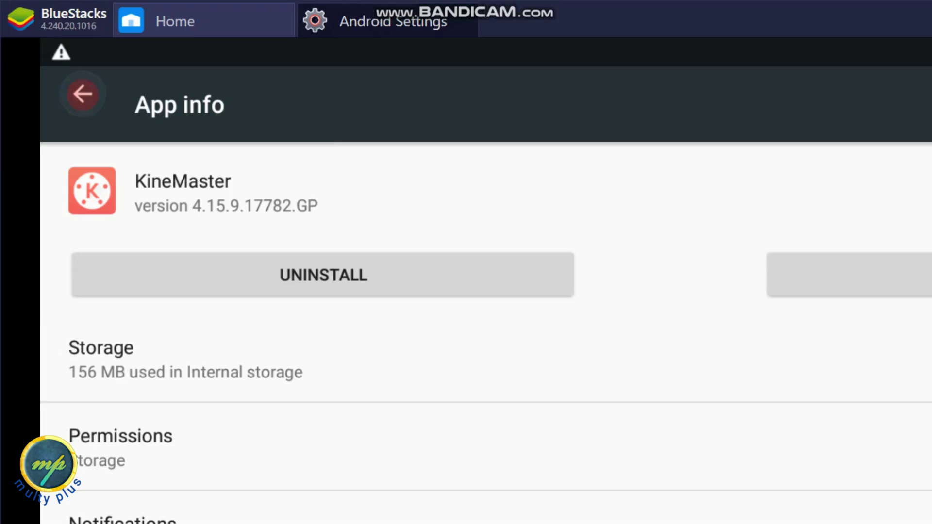
pyautogui.click(82, 11)
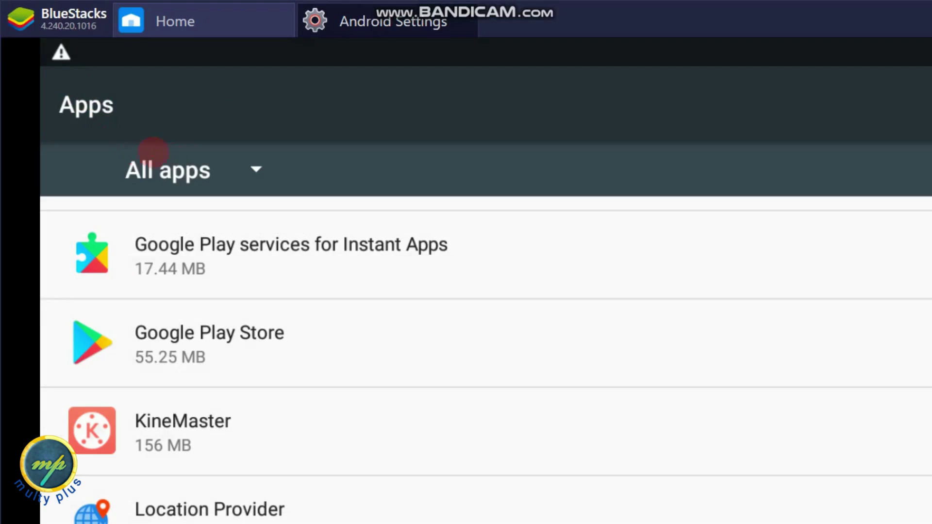
pyautogui.scroll(-10, 241, 393)
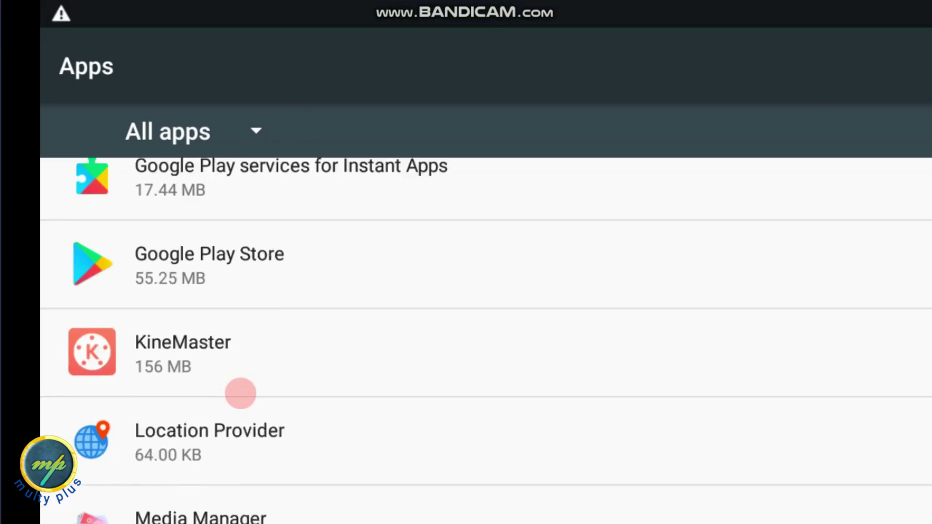
pyautogui.scroll(2, 240, 394)
pyautogui.scroll(15, 240, 393)
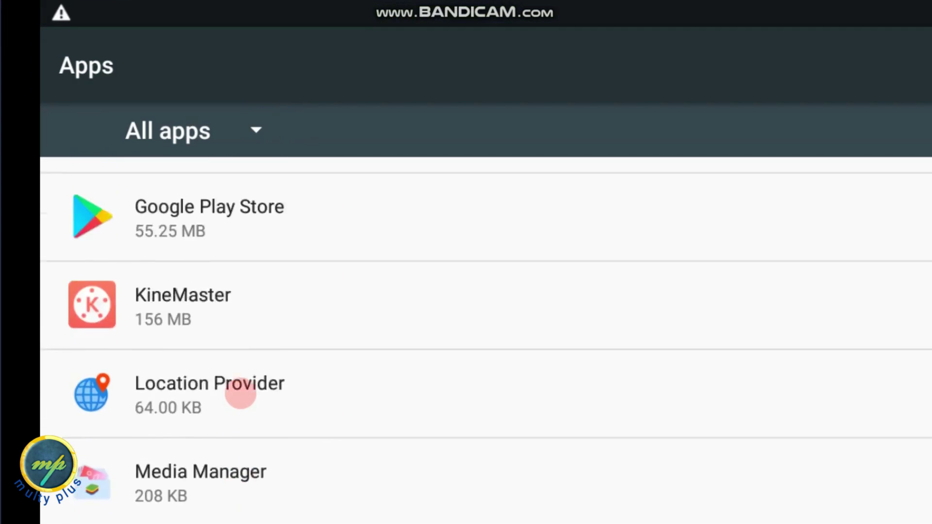
pyautogui.scroll(5, 240, 393)
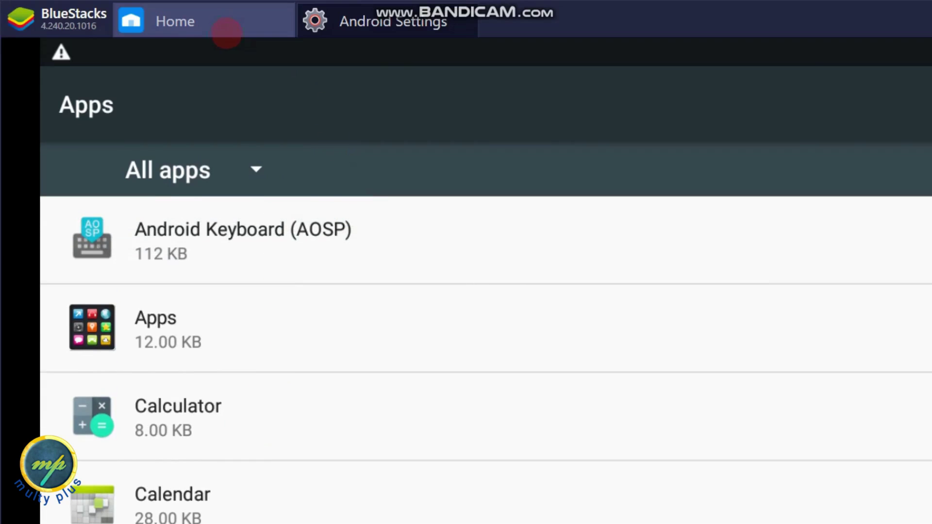
# Step: Return to the home screen and open Browser from the system apps
pyautogui.click(224, 30)
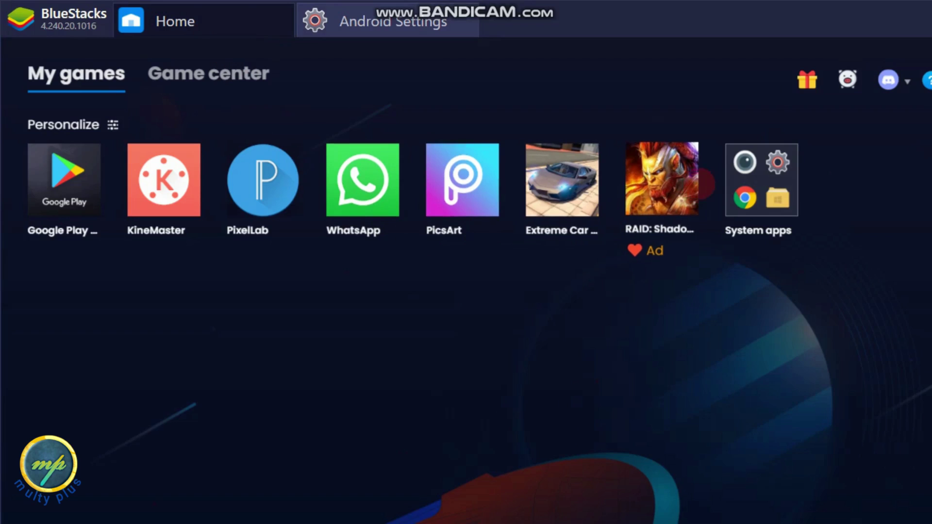
pyautogui.click(726, 209)
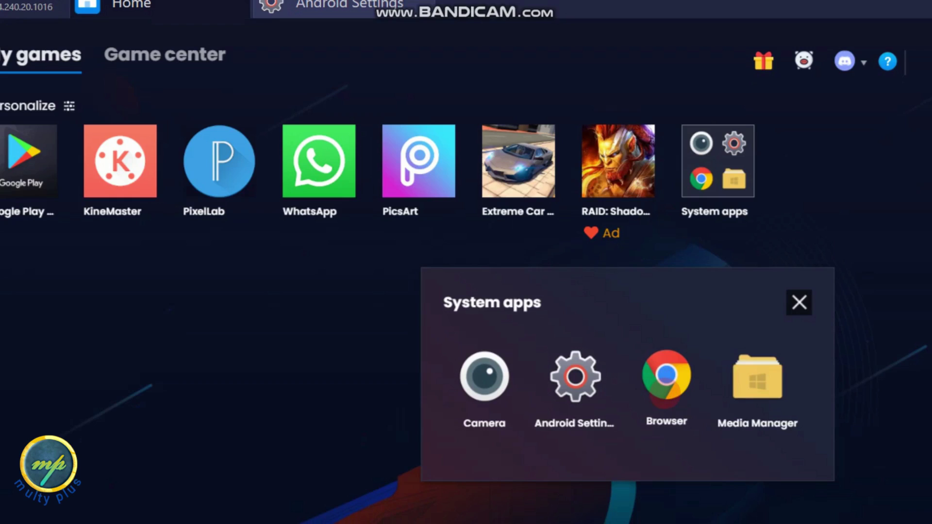
pyautogui.click(652, 393)
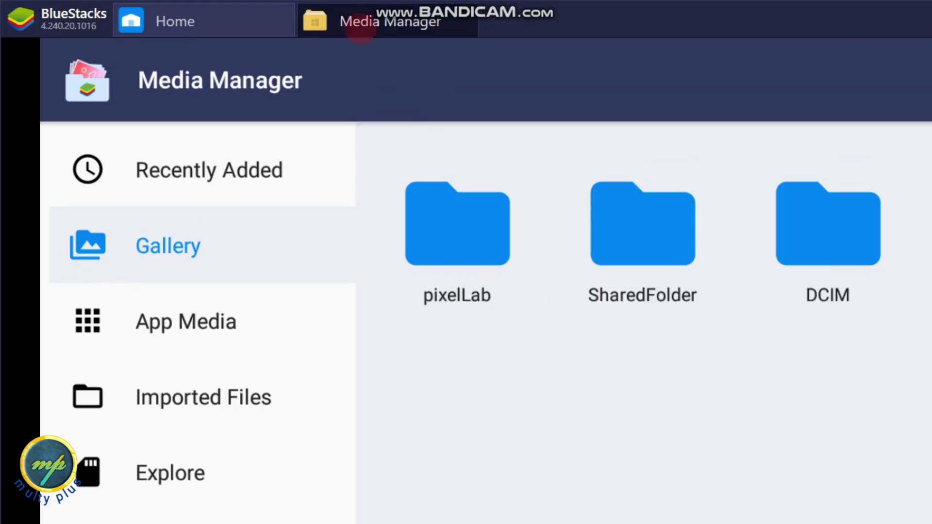
# Step: Return to the home screen from Media Manager and launch the Google Play Store
pyautogui.click(239, 20)
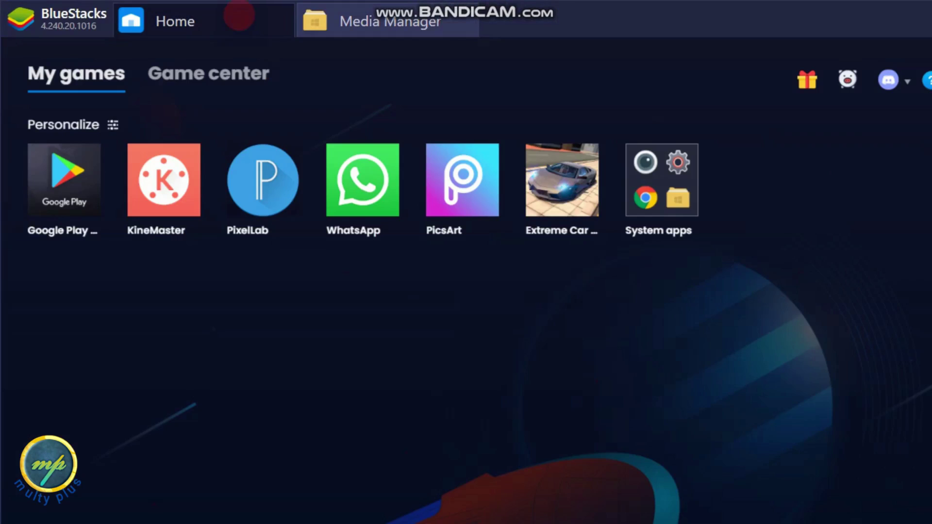
pyautogui.click(69, 181)
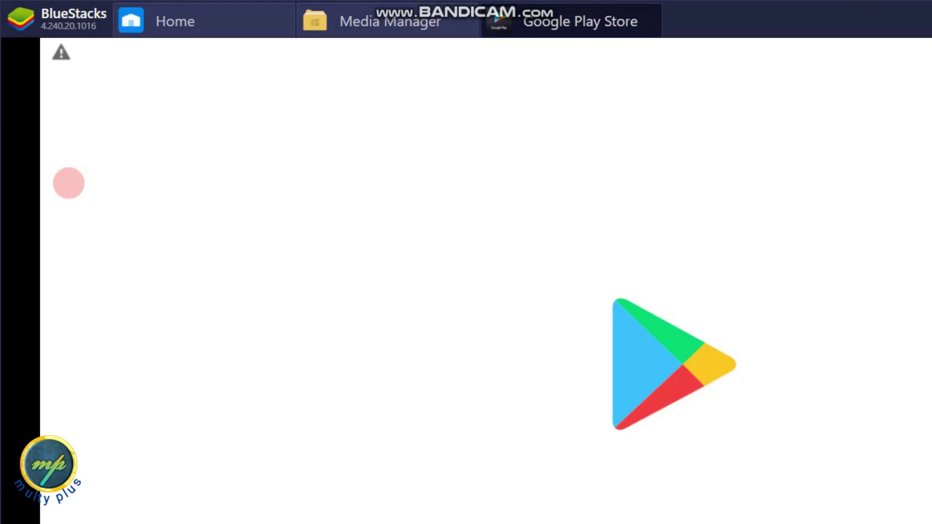